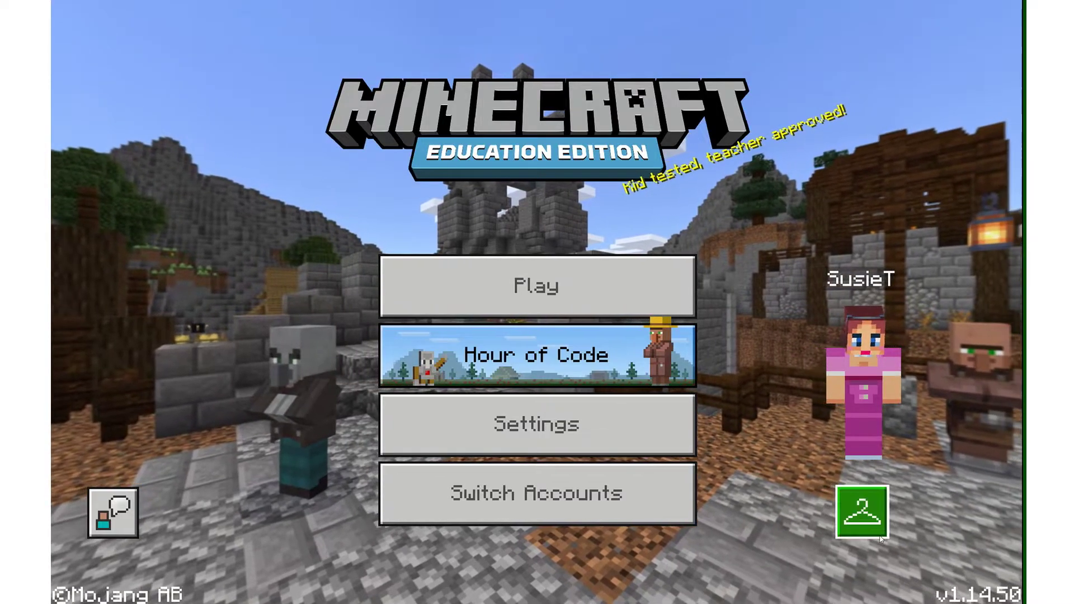
Step: Apply the green-sweater Alex skin from Holiday Skin Pack 2015 to the avatar
{"action": "left_click", "coordinate": [866, 519]}
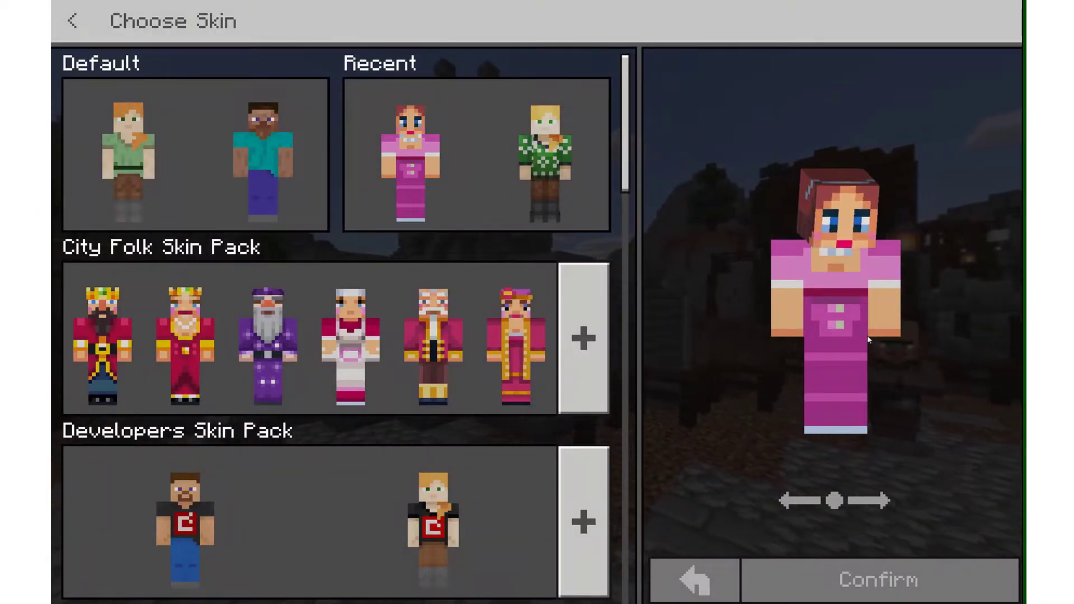
{"action": "scroll", "coordinate": [359, 430], "scroll_direction": "down", "scroll_amount": 1}
{"action": "scroll", "coordinate": [359, 430], "scroll_direction": "down", "scroll_amount": 10}
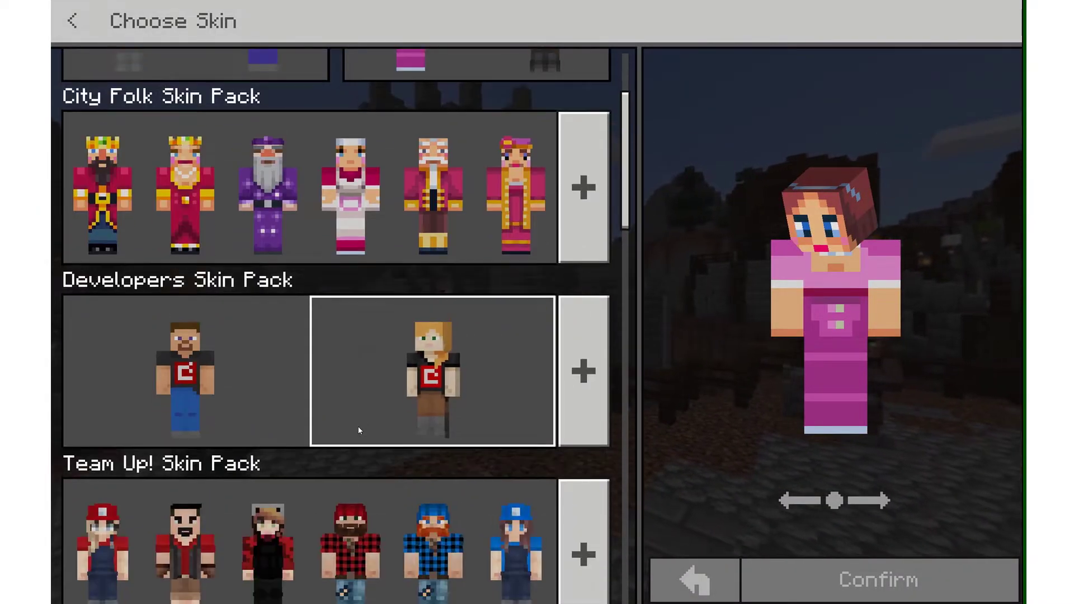
{"action": "scroll", "coordinate": [359, 430], "scroll_direction": "down", "scroll_amount": 10}
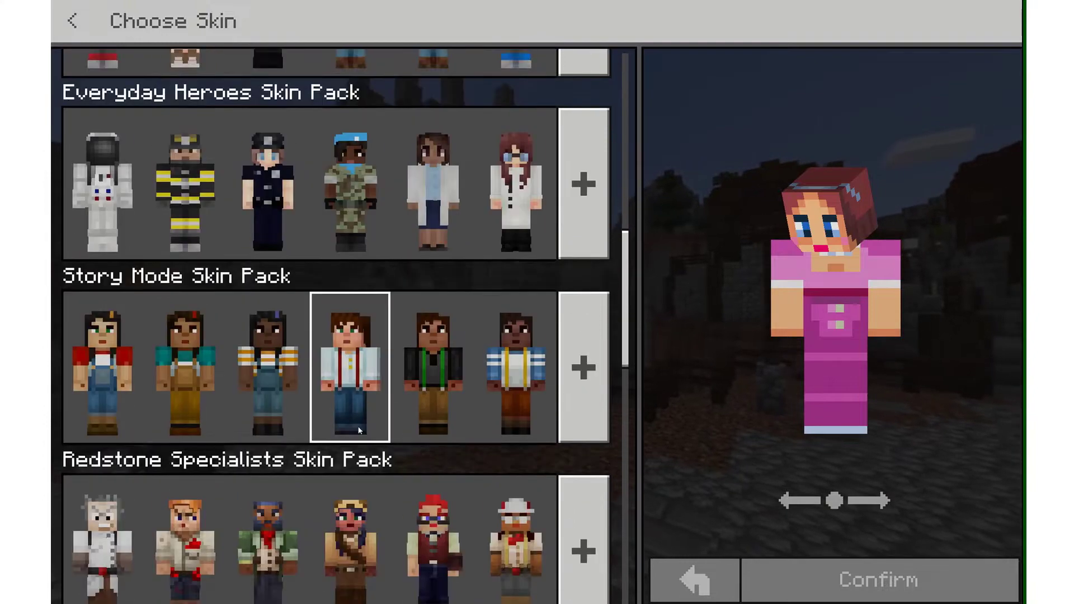
{"action": "scroll", "coordinate": [359, 430], "scroll_direction": "down", "scroll_amount": 10}
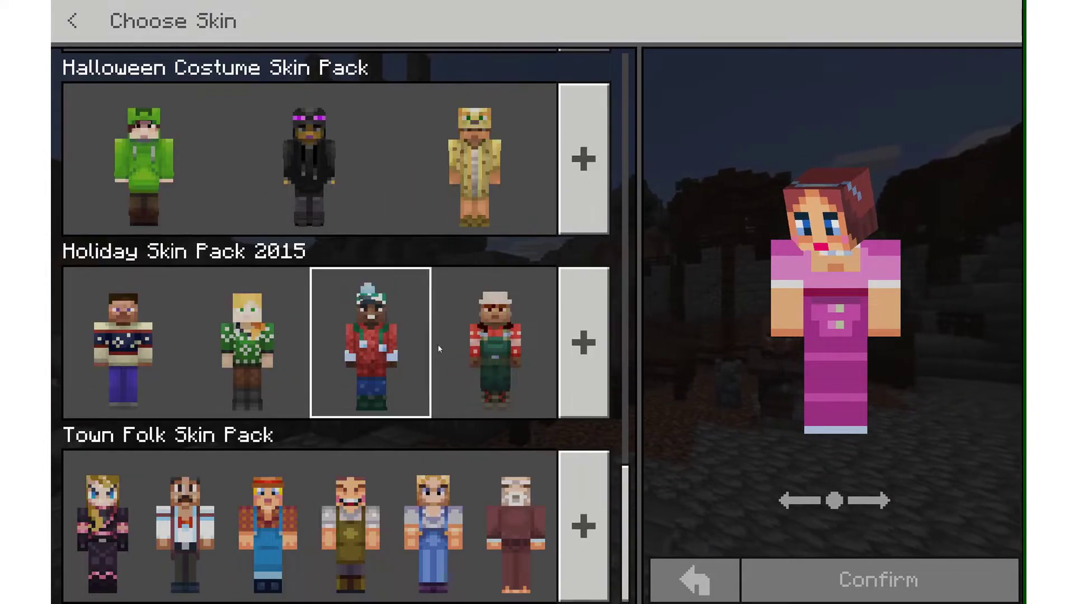
{"action": "left_click", "coordinate": [256, 338]}
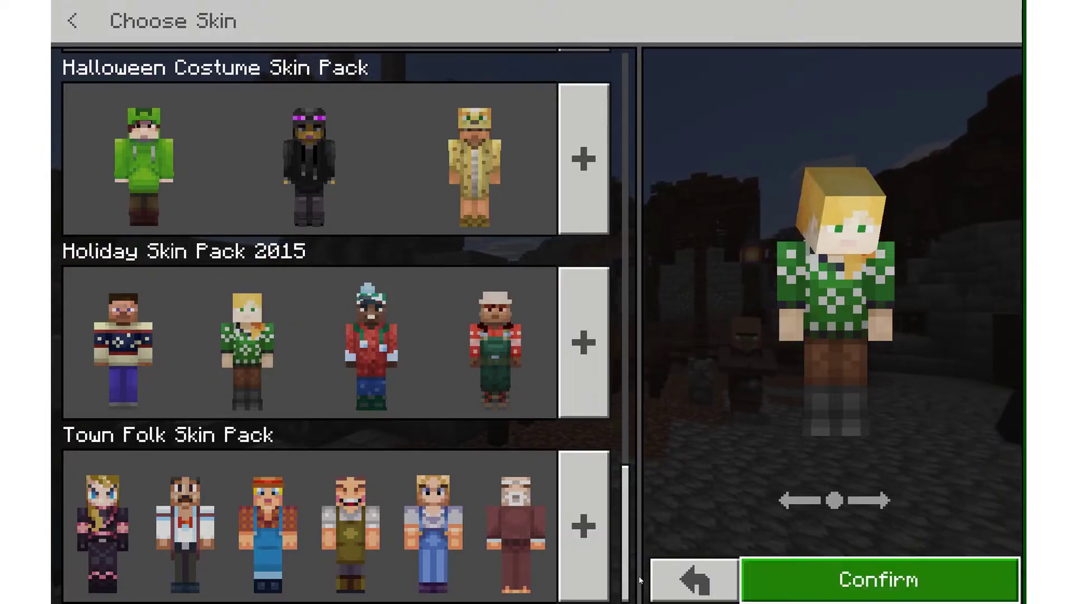
{"action": "left_click", "coordinate": [866, 579]}
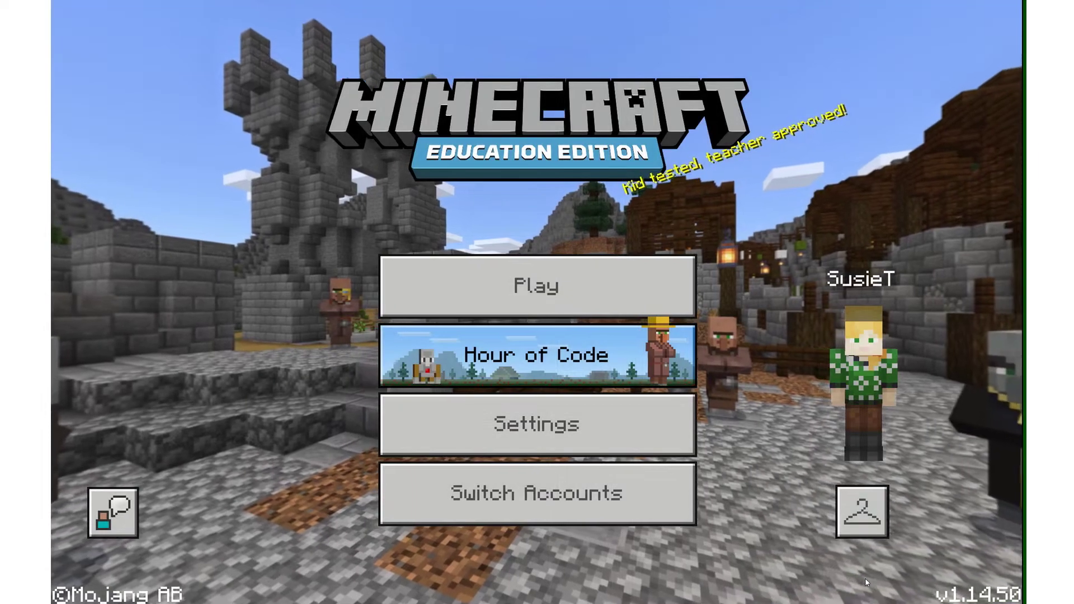
{"action": "left_click", "coordinate": [581, 424]}
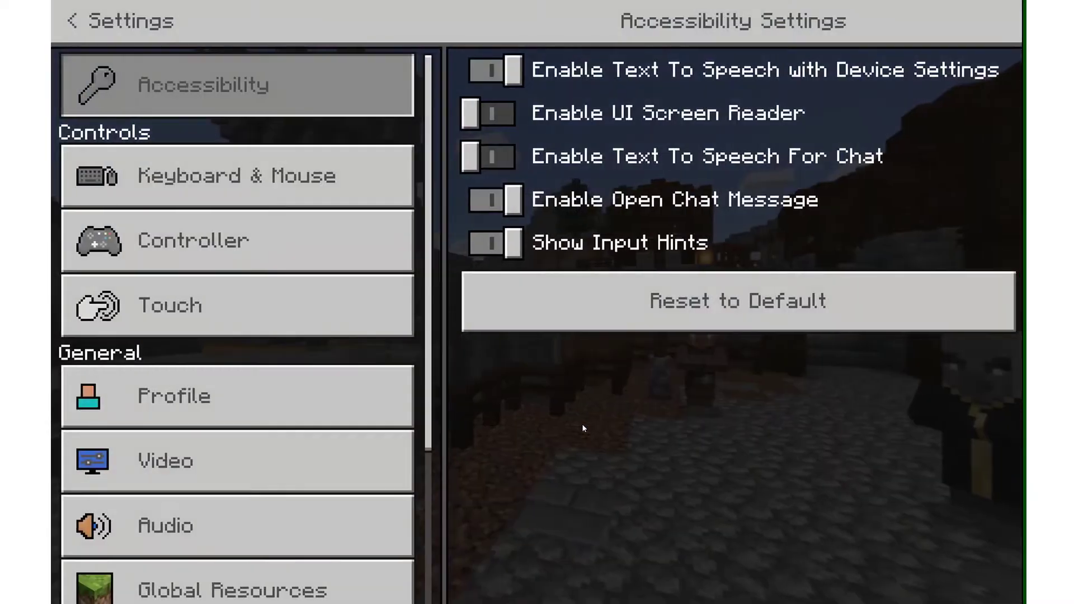
{"action": "left_click", "coordinate": [317, 529]}
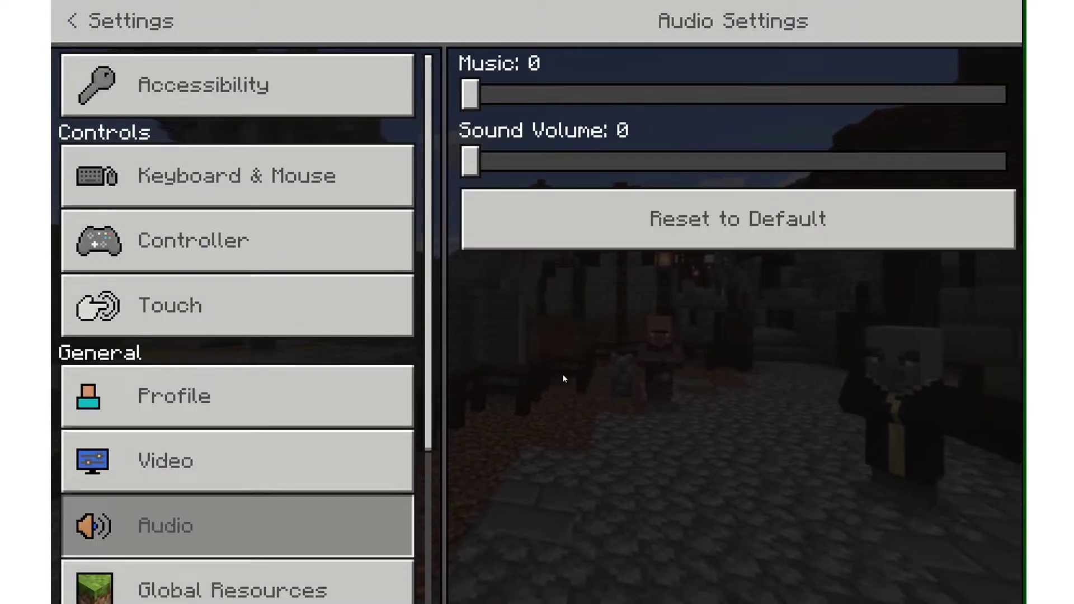
{"action": "scroll", "coordinate": [222, 229], "scroll_direction": "down", "scroll_amount": 4}
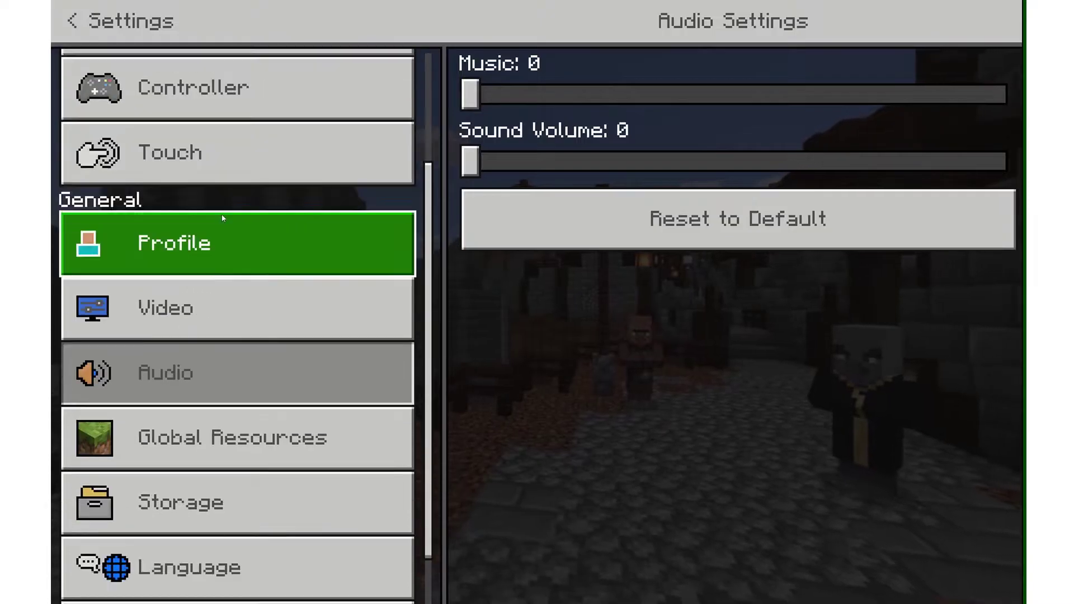
{"action": "left_click", "coordinate": [268, 521]}
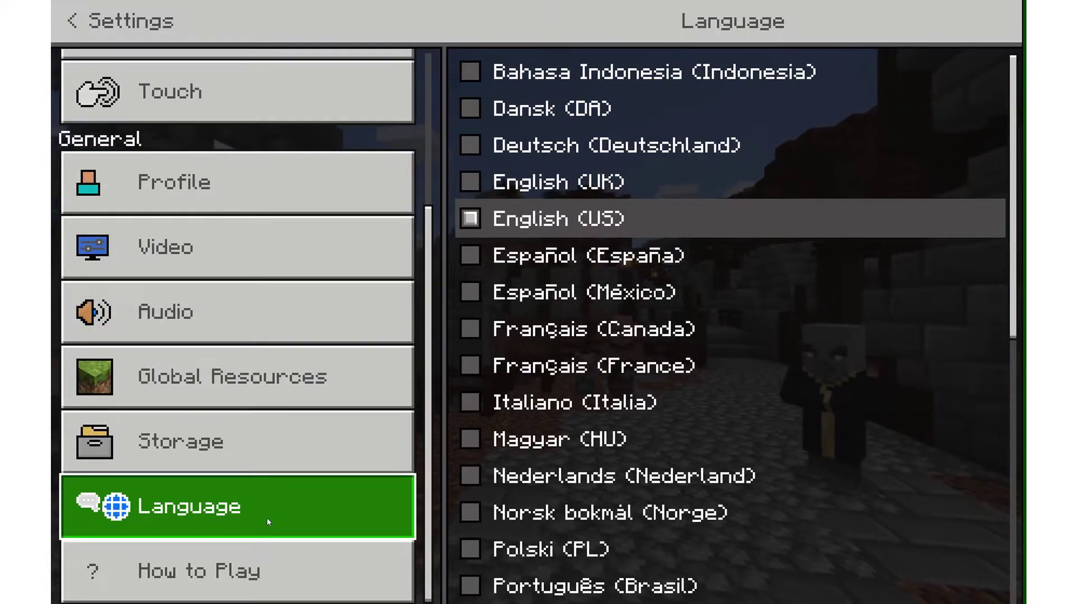
{"action": "left_click", "coordinate": [64, 29]}
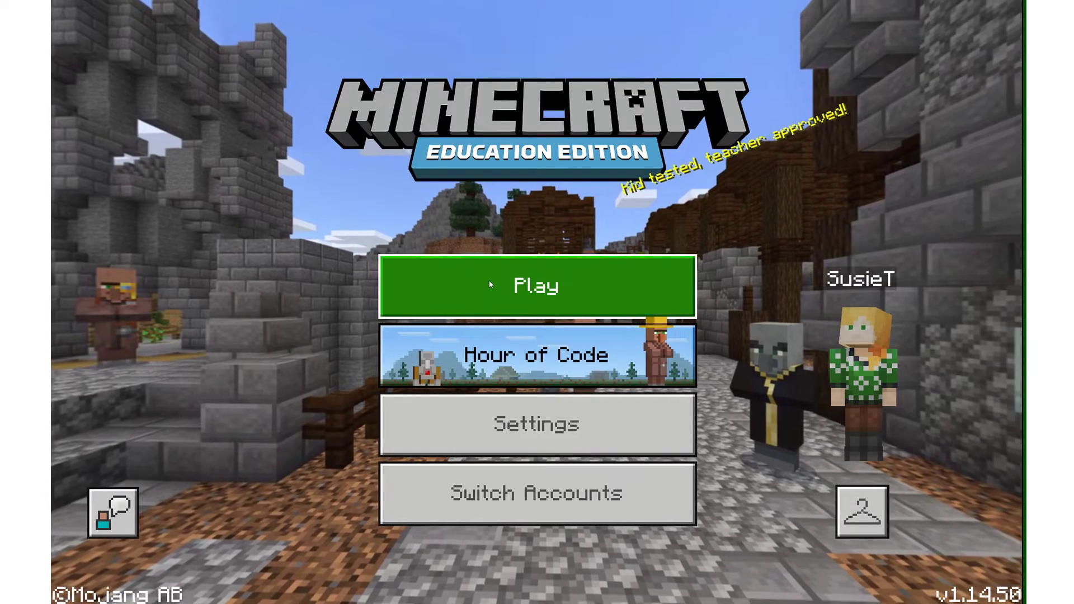
Step: Browse View My Worlds, inspect the first world's play and host options, then return to Play
{"action": "left_click", "coordinate": [434, 284]}
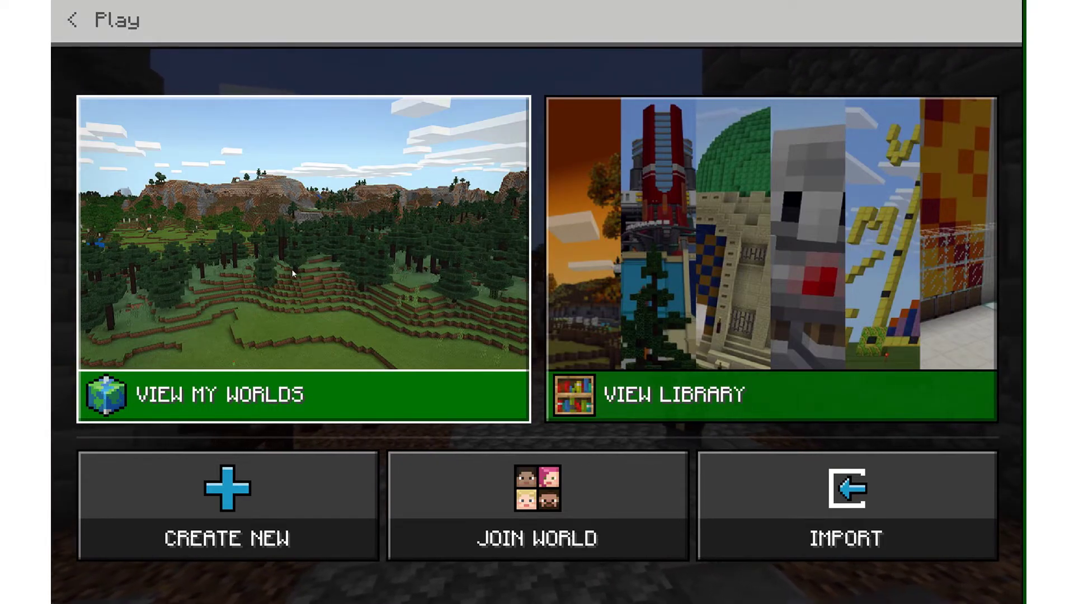
{"action": "left_click", "coordinate": [288, 283]}
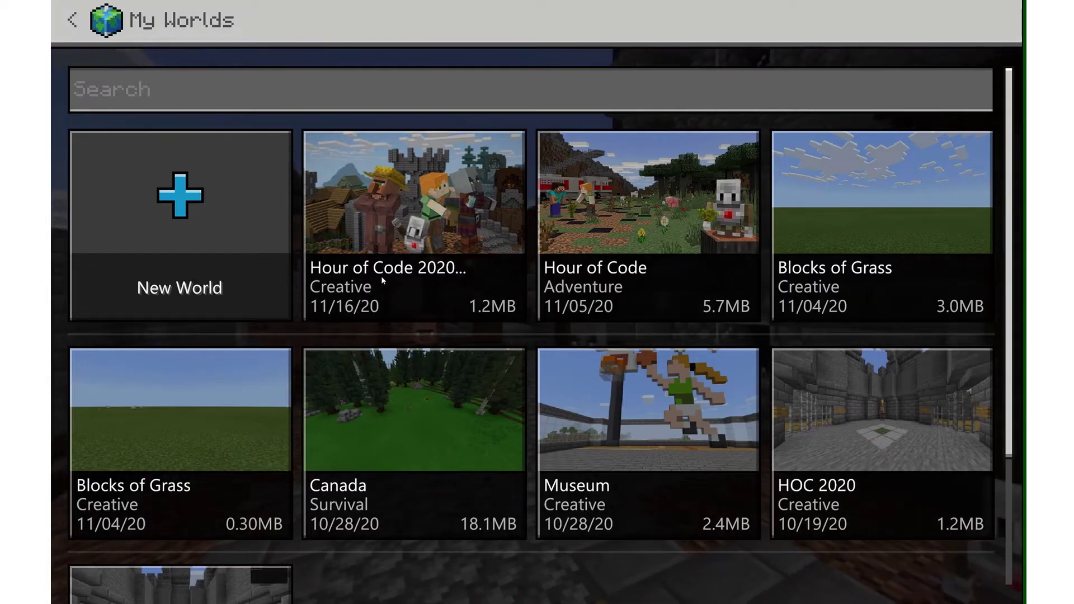
{"action": "left_click", "coordinate": [460, 217]}
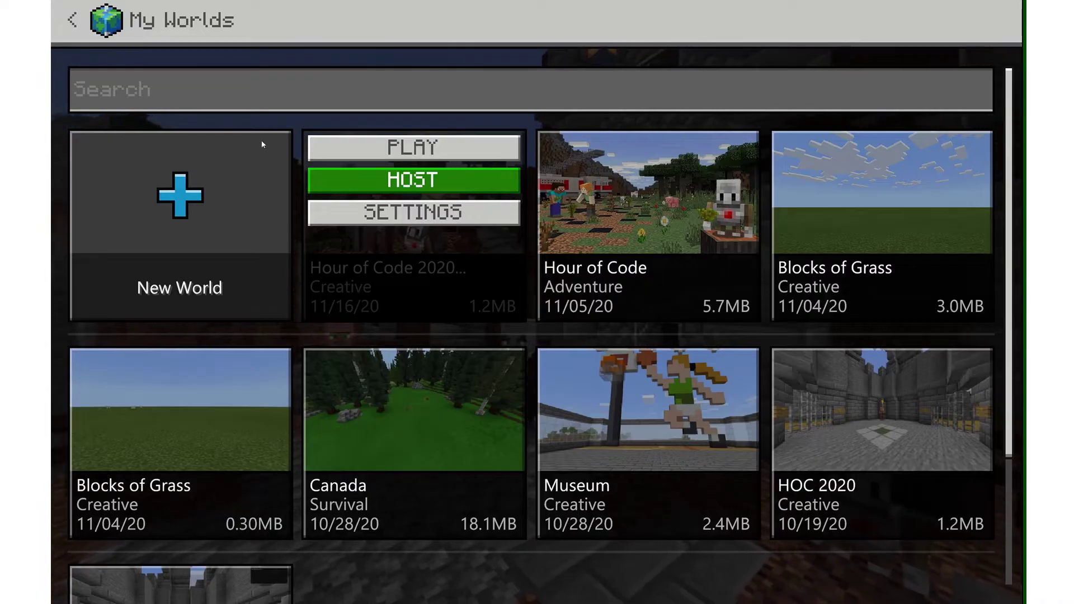
{"action": "left_click", "coordinate": [72, 19]}
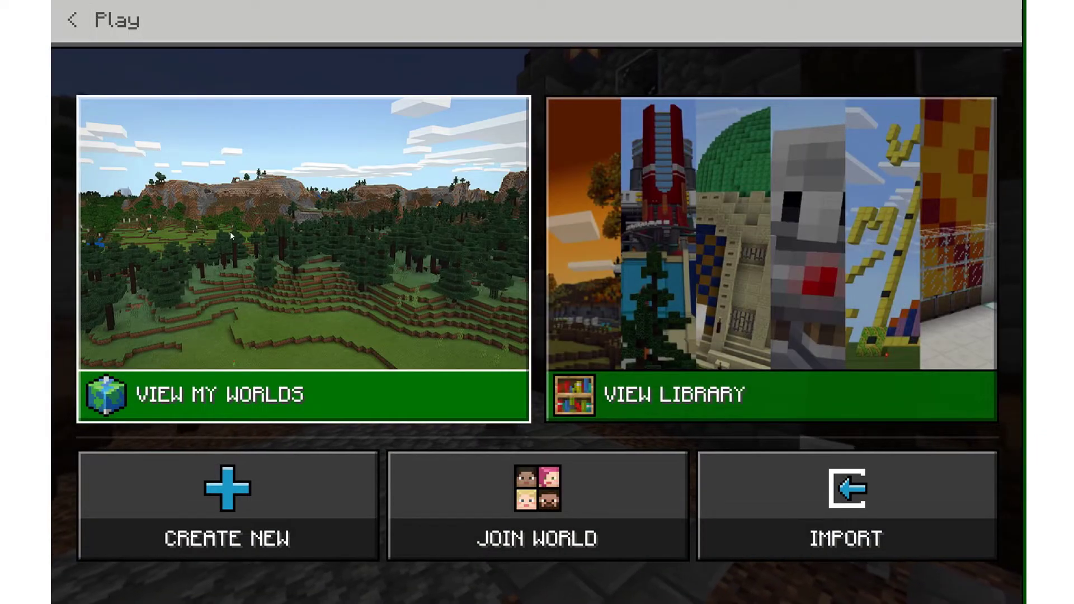
Step: Browse the Library's How To Play Start Here tutorial worlds, then go back to the Library page
{"action": "left_click", "coordinate": [777, 273]}
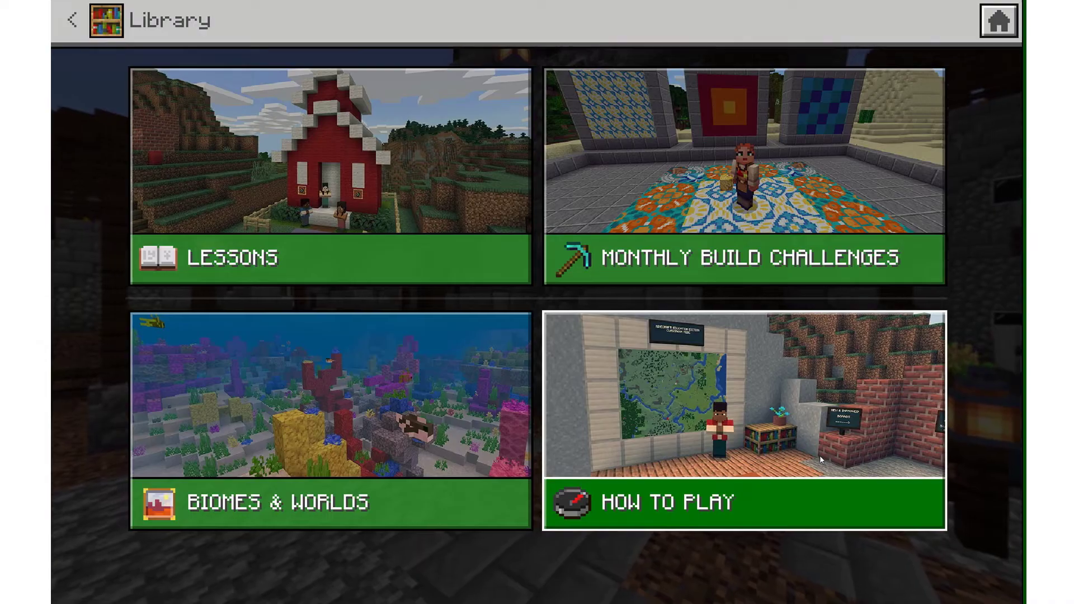
{"action": "left_click", "coordinate": [857, 429]}
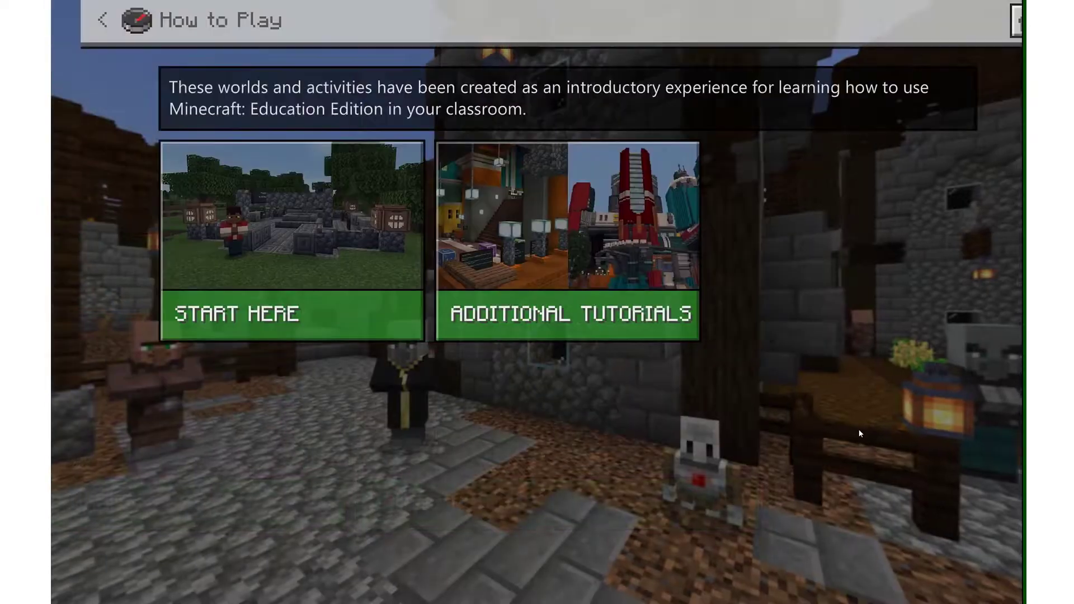
{"action": "left_click", "coordinate": [281, 274]}
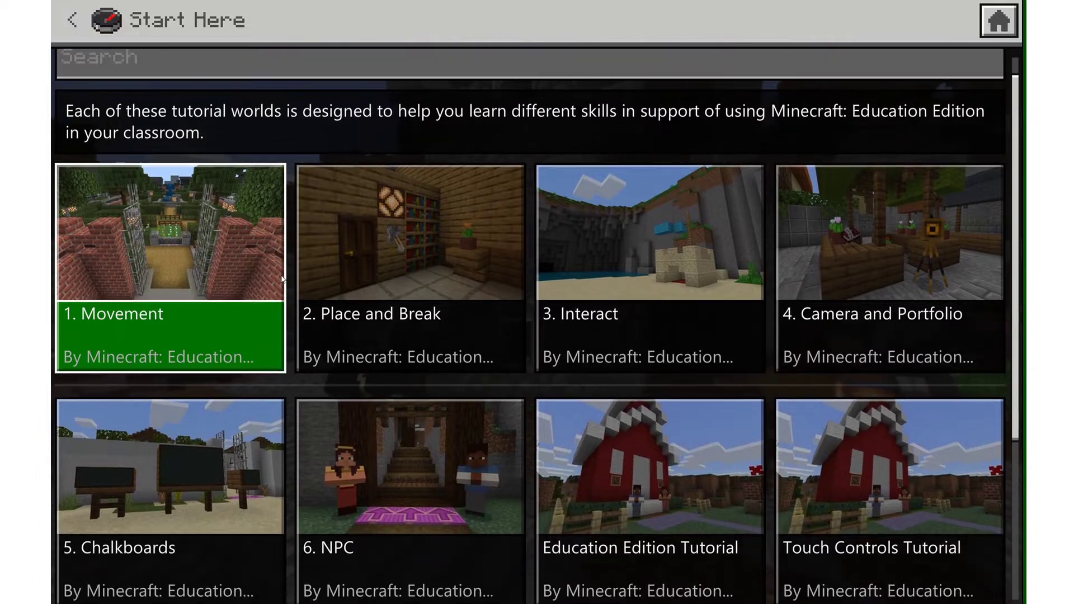
{"action": "scroll", "coordinate": [282, 278], "scroll_direction": "down", "scroll_amount": 1}
{"action": "scroll", "coordinate": [282, 278], "scroll_direction": "down", "scroll_amount": 1}
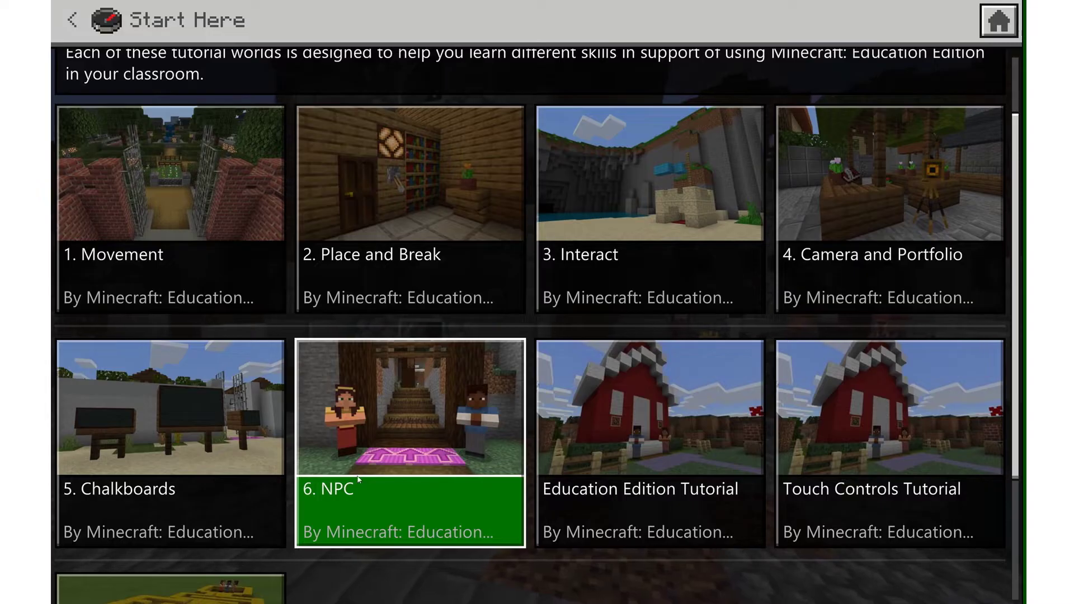
{"action": "left_click", "coordinate": [73, 22]}
{"action": "left_click", "coordinate": [72, 24]}
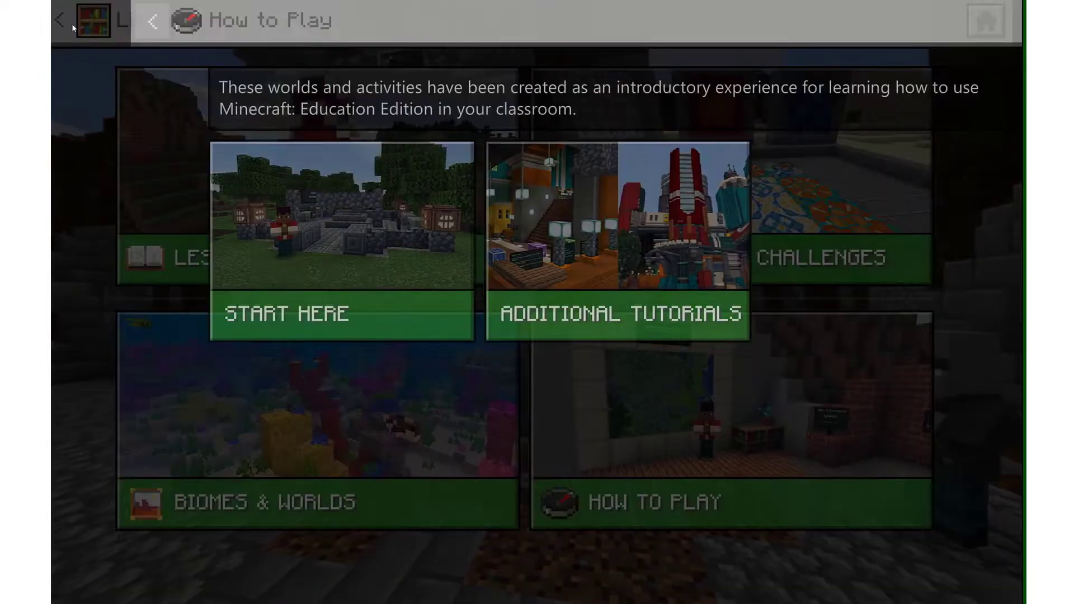
{"action": "left_click", "coordinate": [352, 176]}
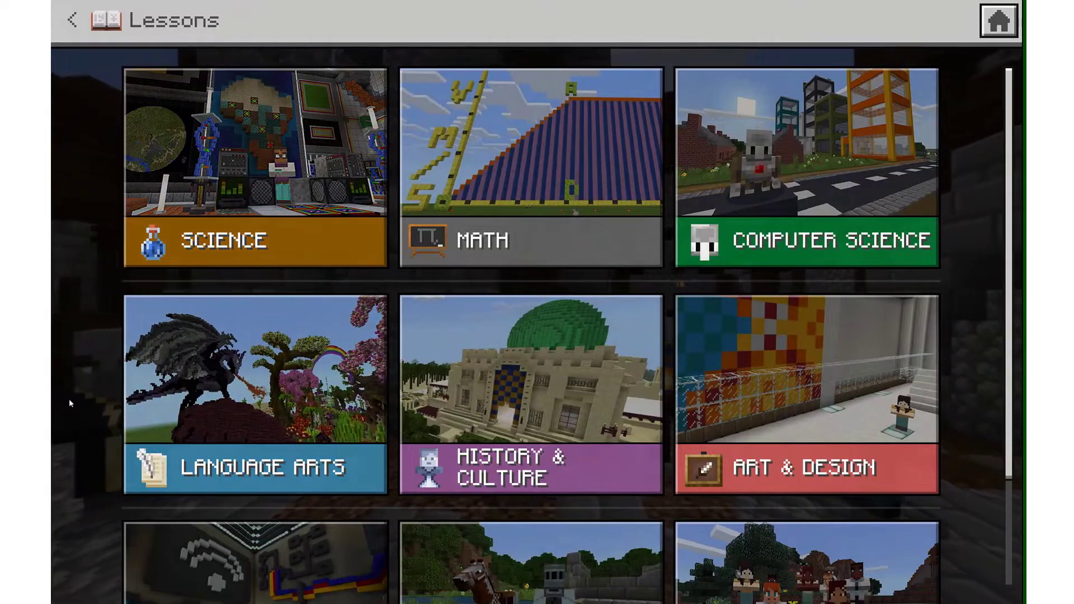
{"action": "scroll", "coordinate": [69, 398], "scroll_direction": "down", "scroll_amount": 3}
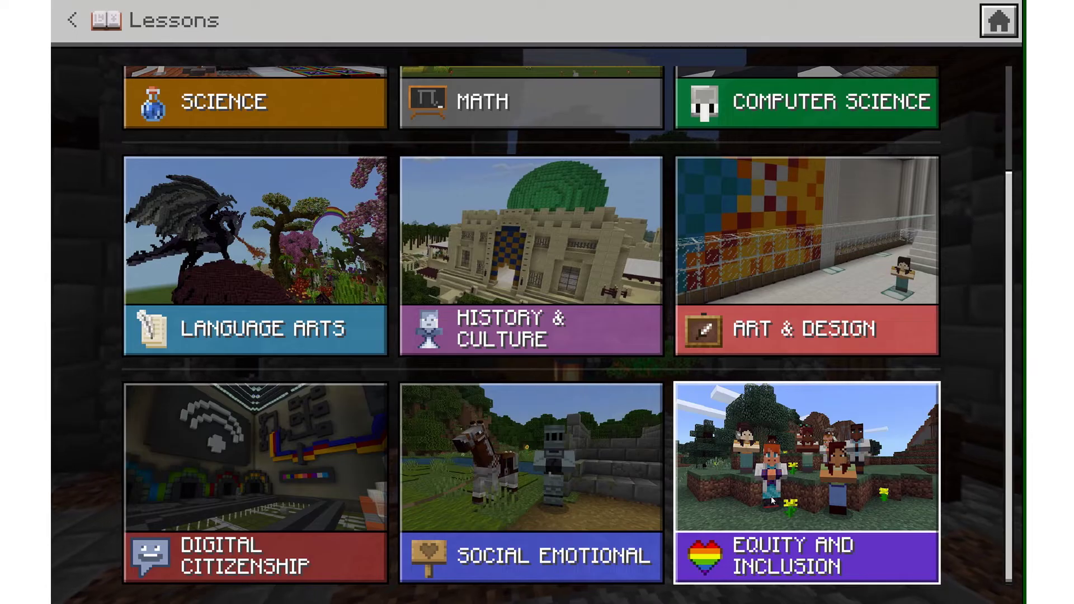
{"action": "scroll", "coordinate": [524, 405], "scroll_direction": "up", "scroll_amount": 5}
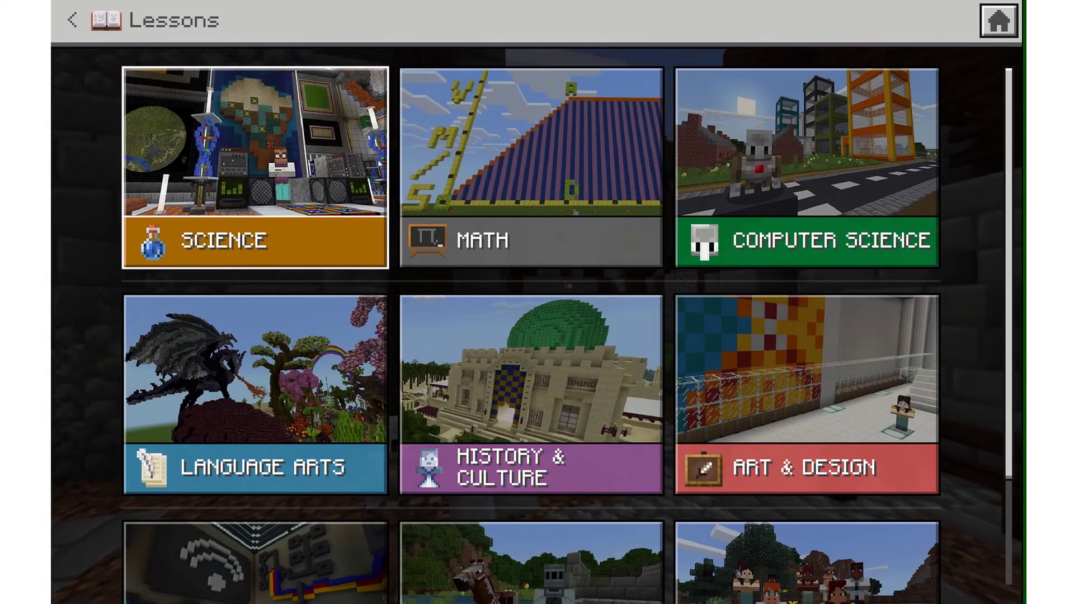
{"action": "left_click", "coordinate": [475, 129]}
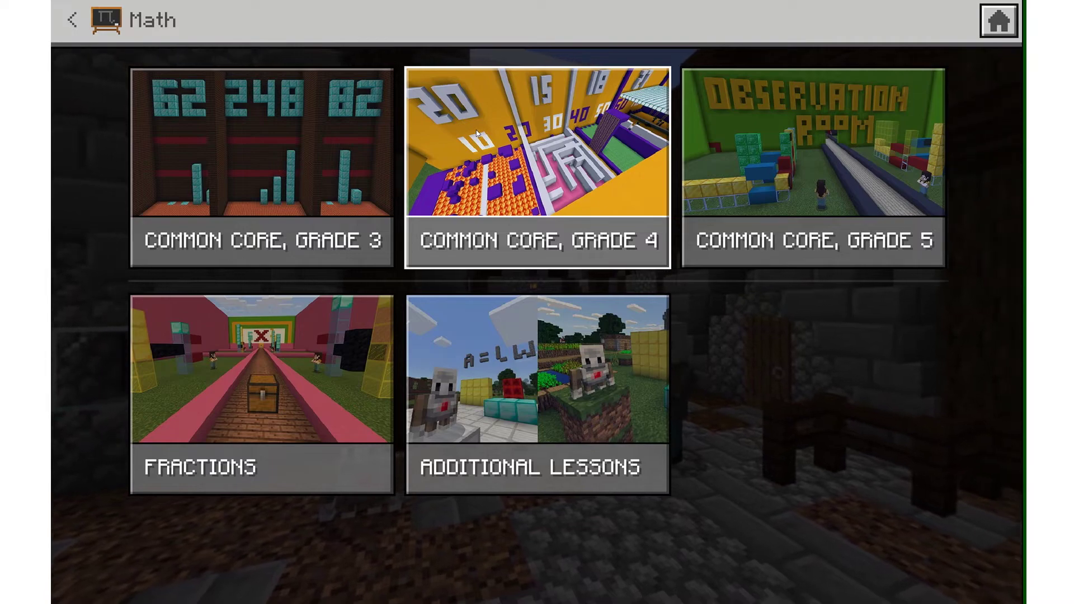
{"action": "left_click", "coordinate": [492, 141]}
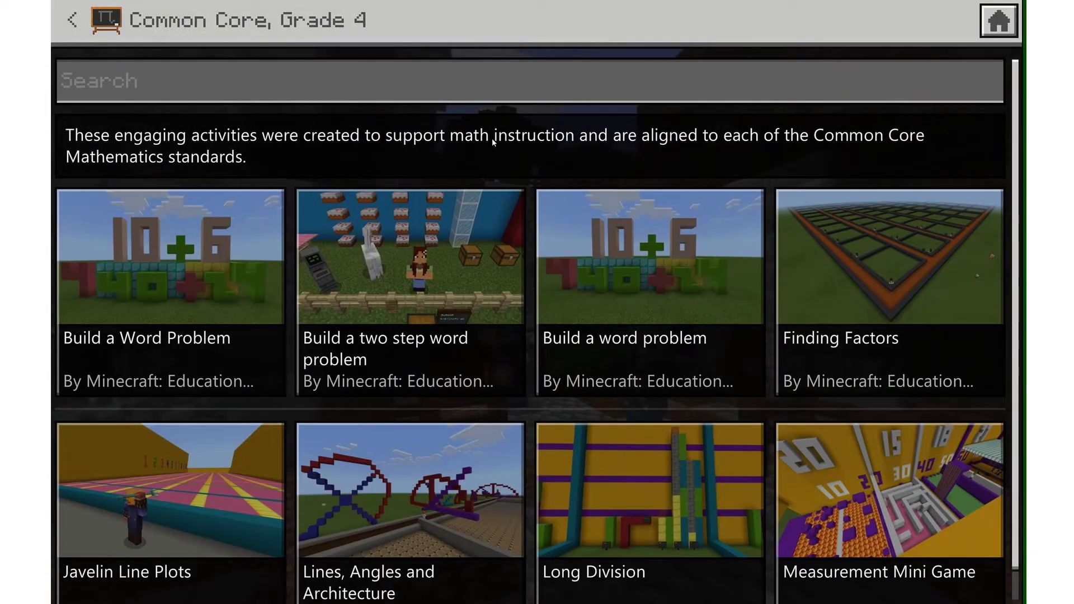
{"action": "left_click", "coordinate": [76, 27]}
{"action": "left_click", "coordinate": [76, 27]}
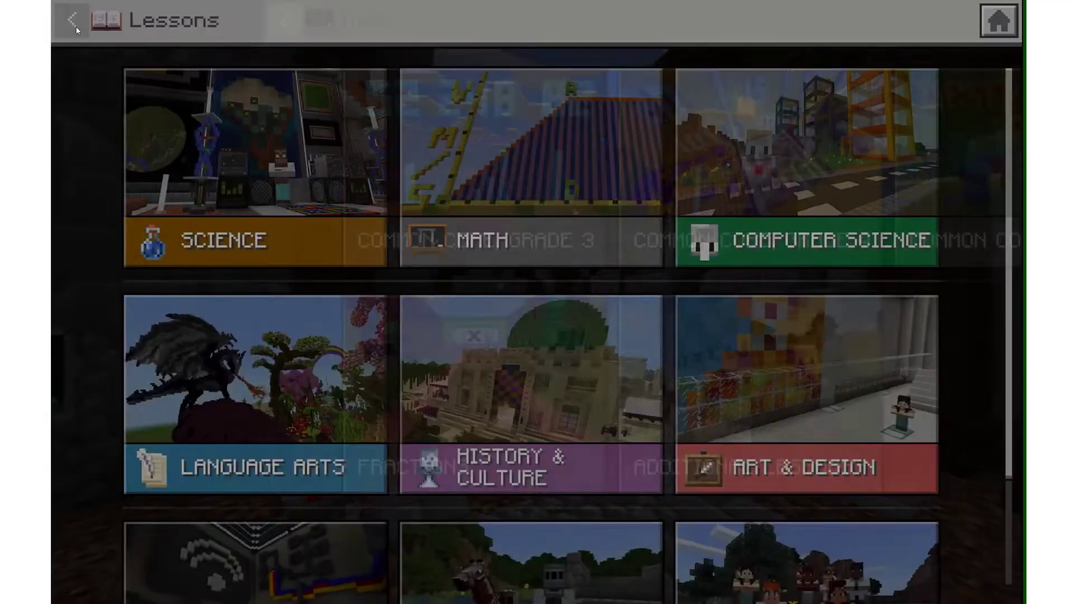
Step: Scroll through the Monthly Build Challenges tiles, then return to the Library page
{"action": "left_click", "coordinate": [76, 26]}
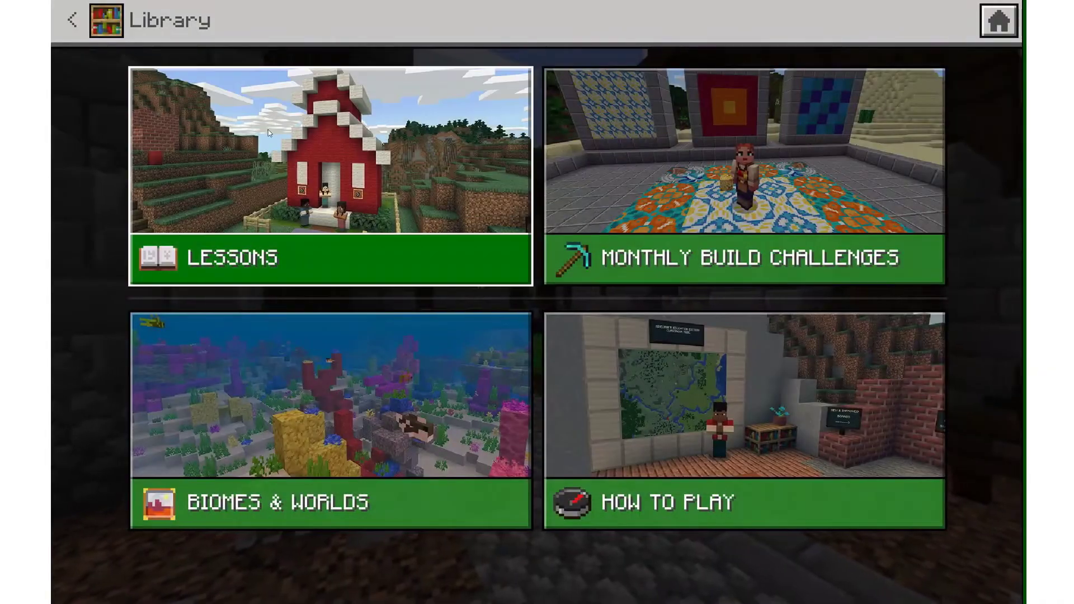
{"action": "left_click", "coordinate": [676, 161]}
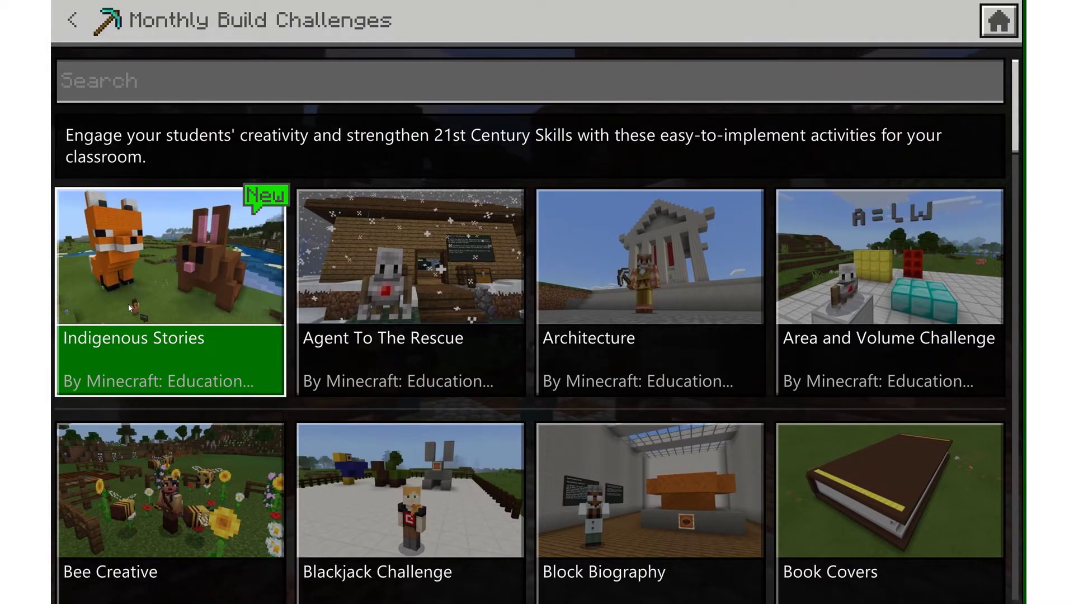
{"action": "scroll", "coordinate": [441, 332], "scroll_direction": "down", "scroll_amount": 5}
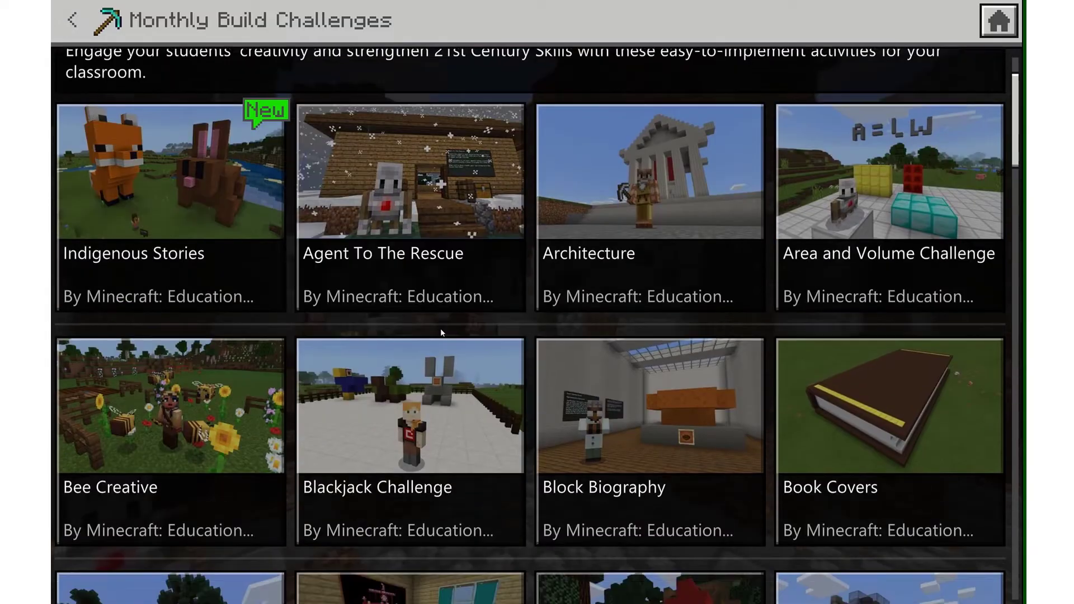
{"action": "scroll", "coordinate": [441, 332], "scroll_direction": "down", "scroll_amount": 5}
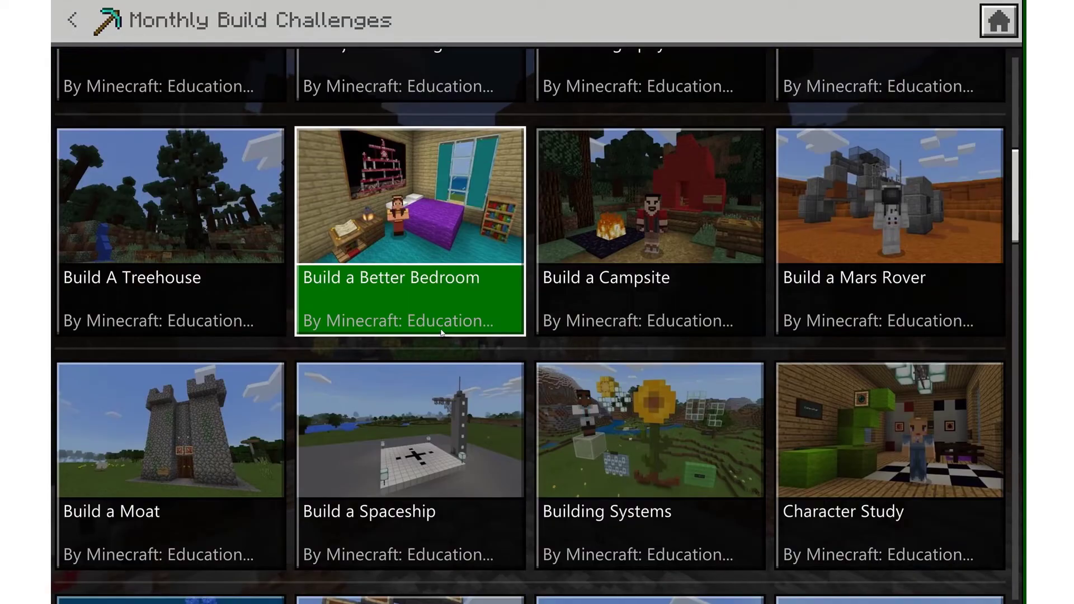
{"action": "scroll", "coordinate": [441, 332], "scroll_direction": "down", "scroll_amount": 12}
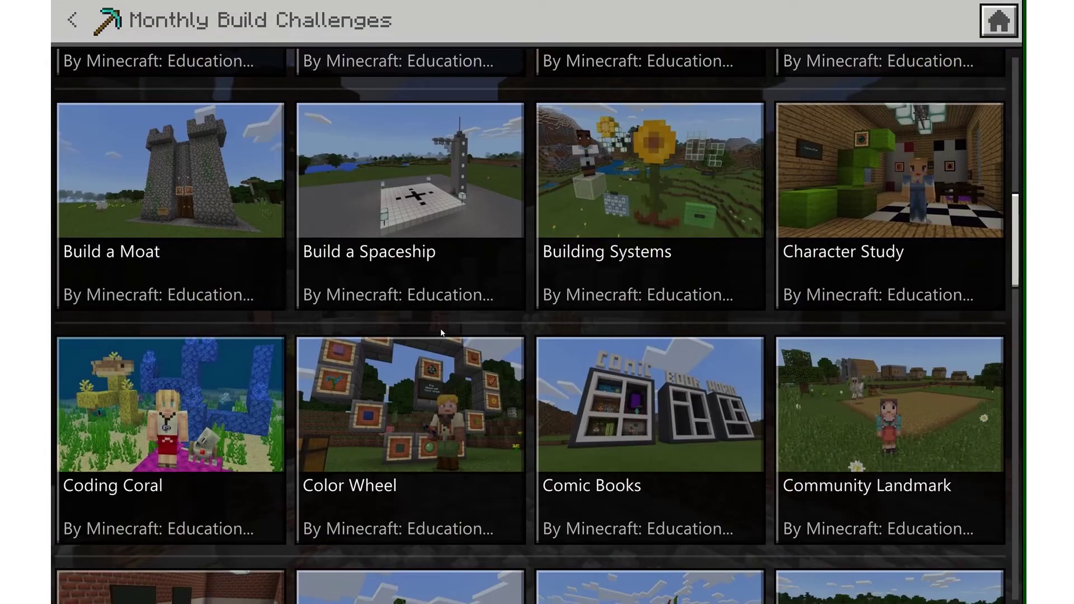
{"action": "scroll", "coordinate": [441, 332], "scroll_direction": "down", "scroll_amount": 4}
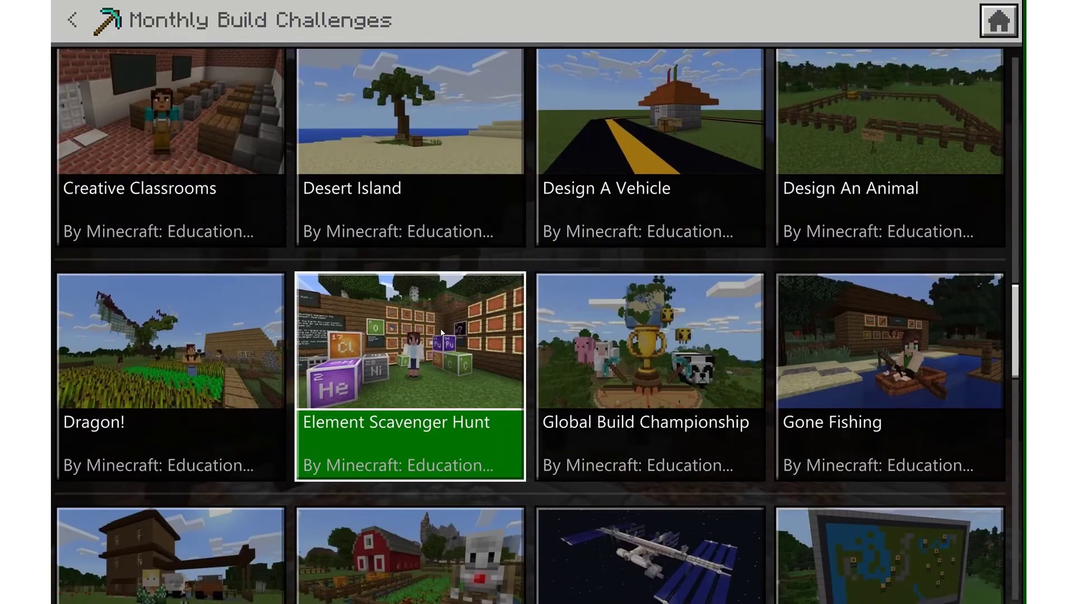
{"action": "scroll", "coordinate": [441, 332], "scroll_direction": "up", "scroll_amount": 18}
{"action": "scroll", "coordinate": [441, 328], "scroll_direction": "up", "scroll_amount": 6}
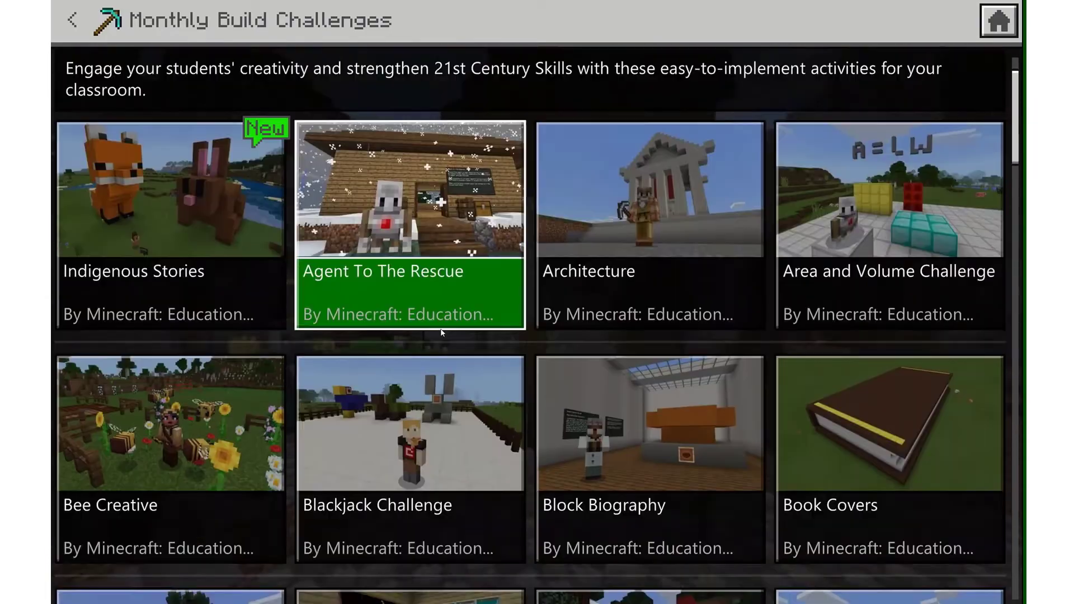
{"action": "left_click", "coordinate": [76, 34]}
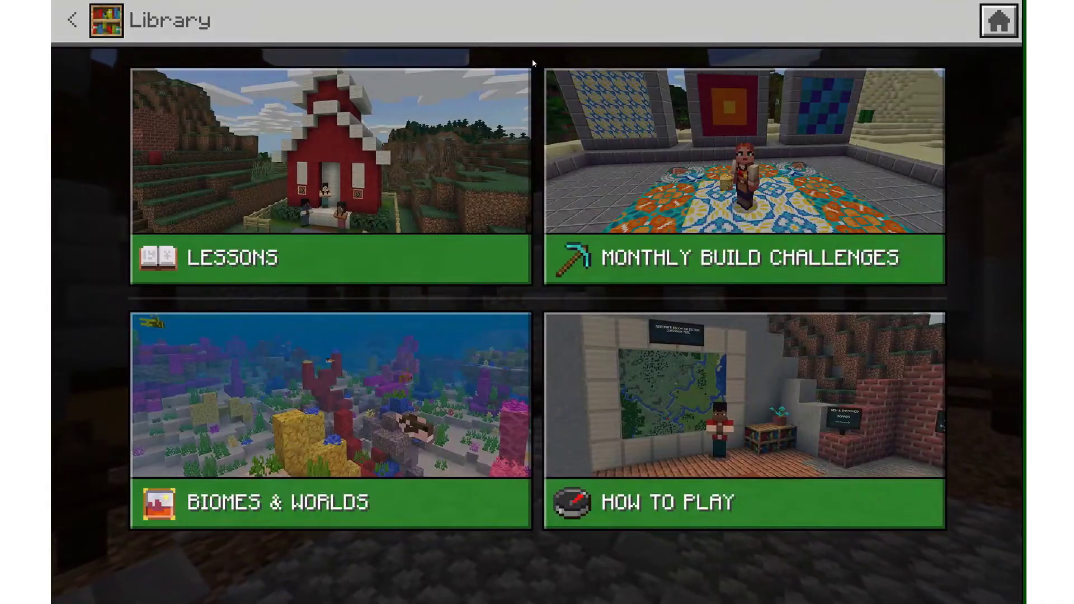
Step: Scroll through the Biomes list under Biomes & Worlds, then back out to the Play screen
{"action": "left_click", "coordinate": [338, 484]}
{"action": "left_click", "coordinate": [270, 271]}
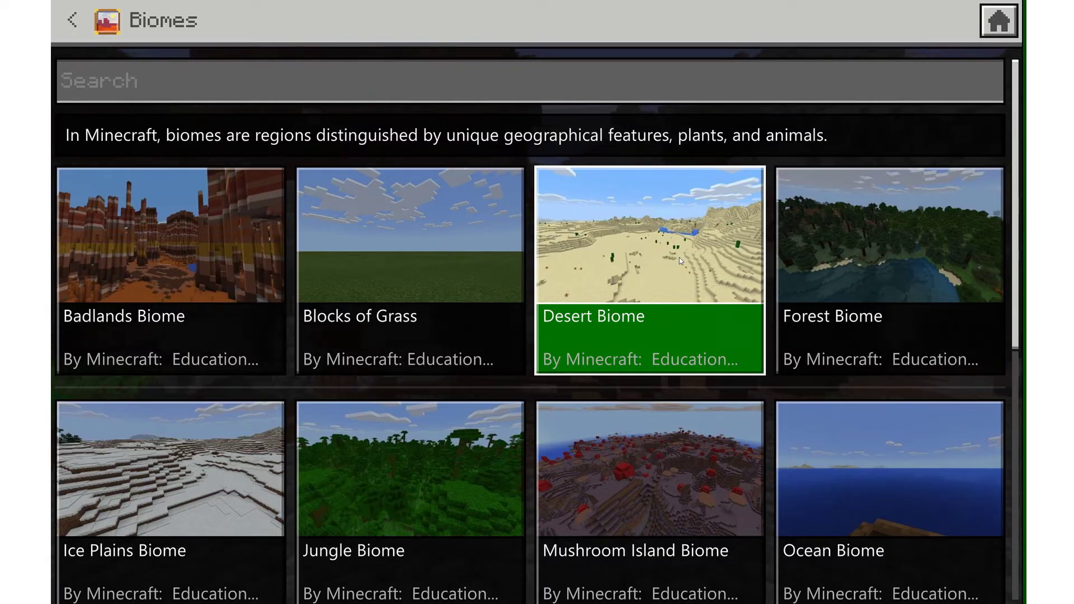
{"action": "scroll", "coordinate": [679, 258], "scroll_direction": "down", "scroll_amount": 2}
{"action": "scroll", "coordinate": [679, 257], "scroll_direction": "down", "scroll_amount": 2}
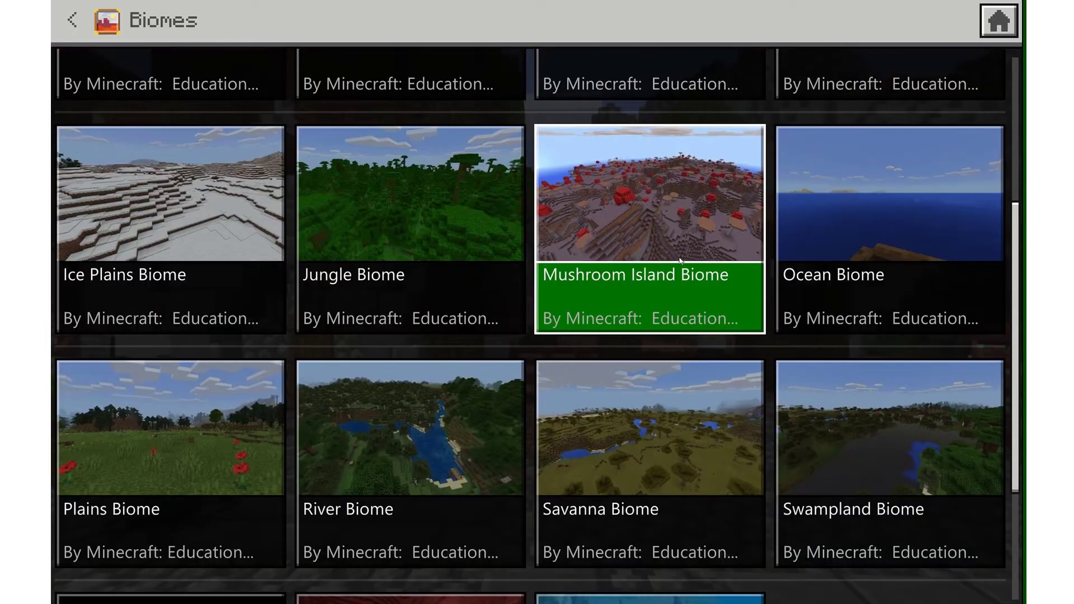
{"action": "scroll", "coordinate": [431, 460], "scroll_direction": "down", "scroll_amount": 1}
{"action": "scroll", "coordinate": [431, 459], "scroll_direction": "down", "scroll_amount": 2}
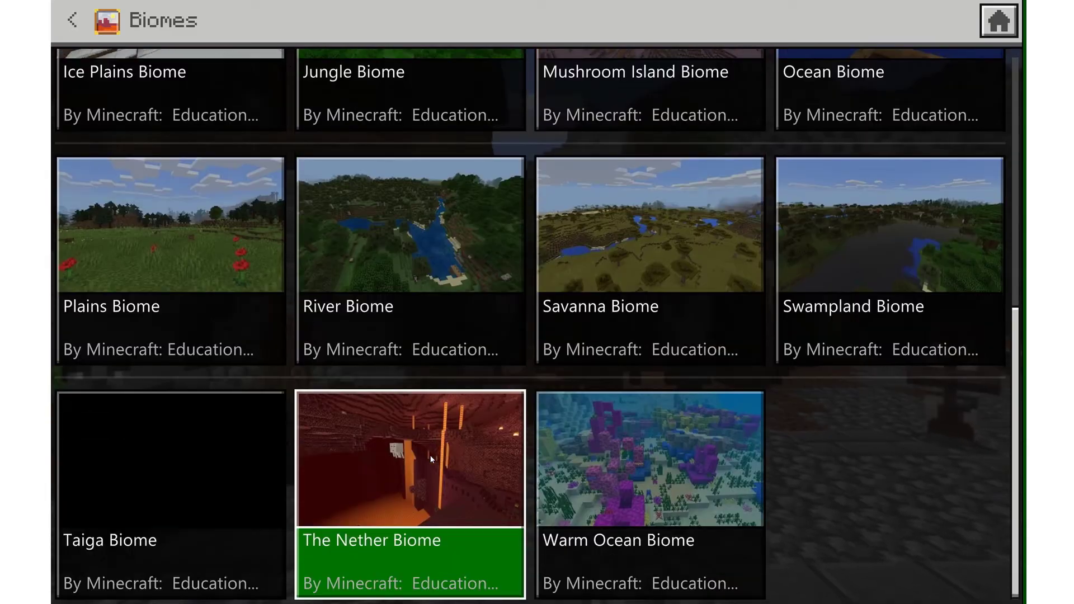
{"action": "scroll", "coordinate": [431, 459], "scroll_direction": "up", "scroll_amount": 10}
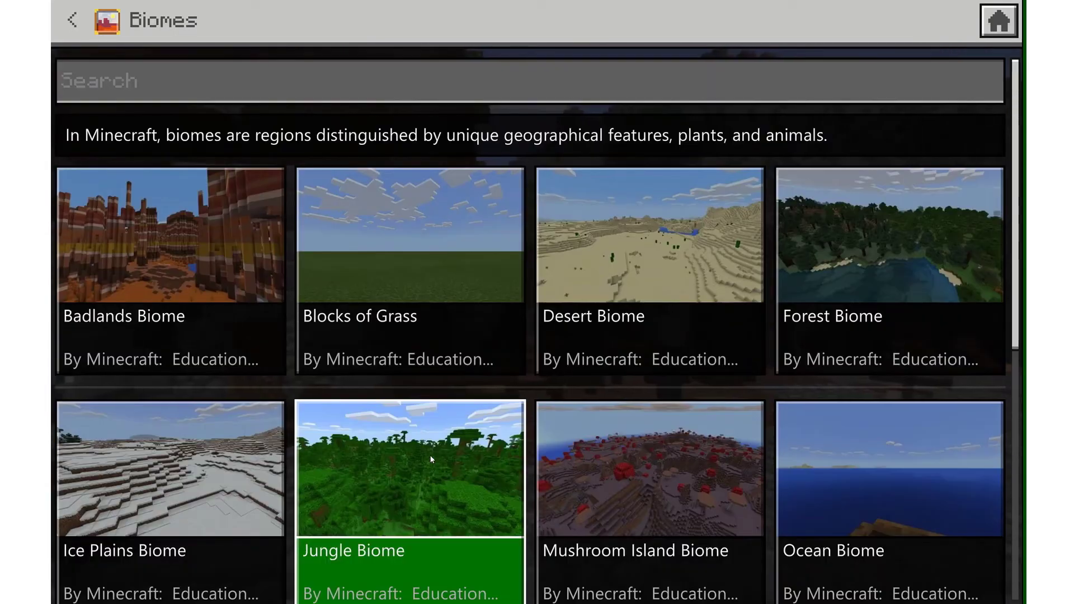
{"action": "left_click", "coordinate": [76, 28]}
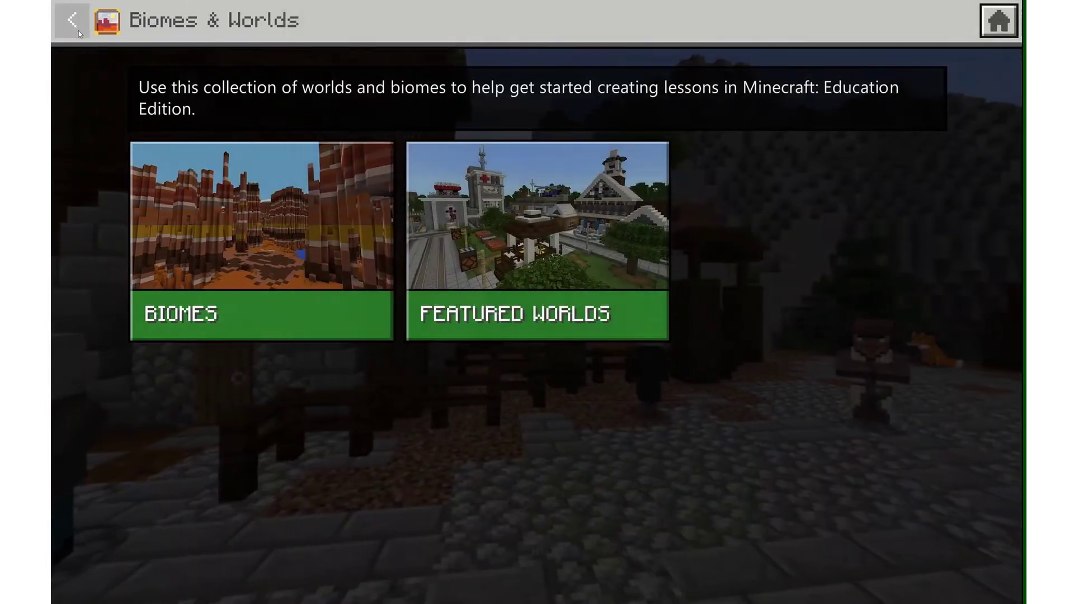
{"action": "left_click", "coordinate": [76, 28]}
{"action": "left_click", "coordinate": [75, 28]}
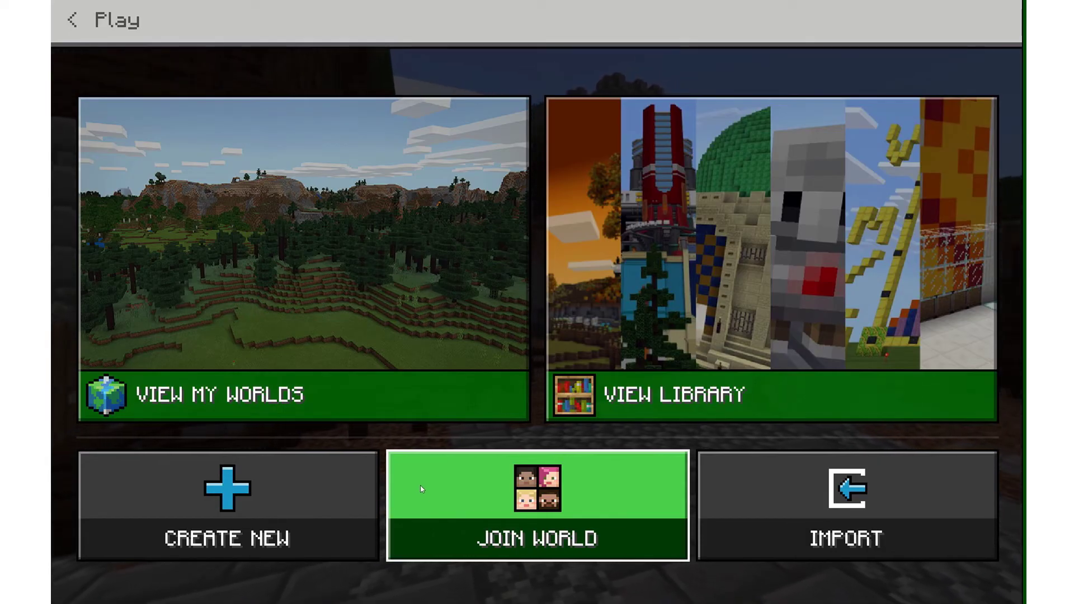
Step: Preview Join World and Import without using either, then return to the title screen
{"action": "left_click", "coordinate": [421, 490]}
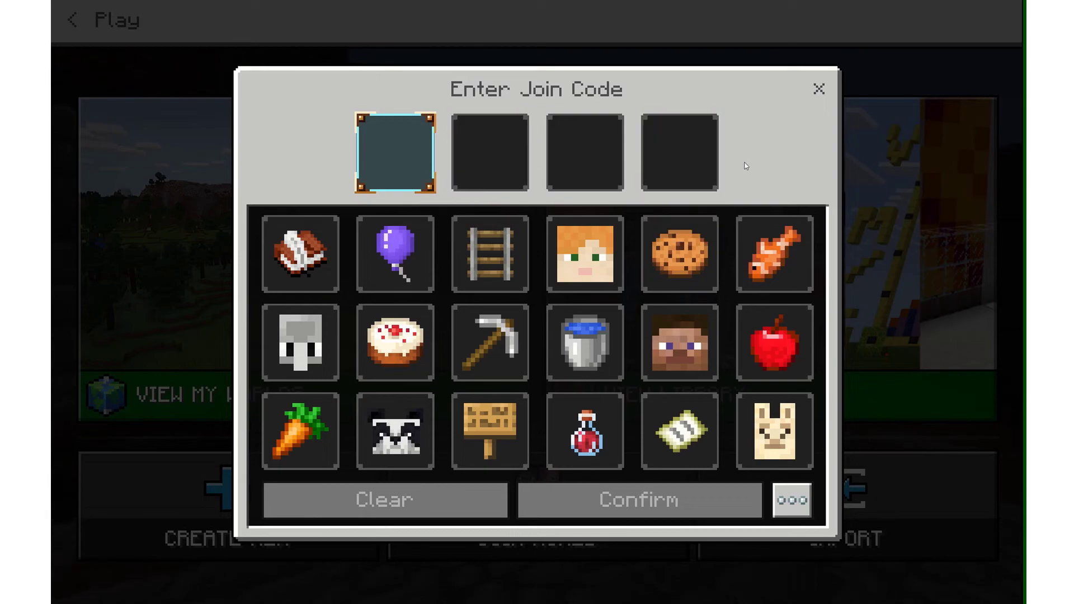
{"action": "left_click", "coordinate": [822, 85]}
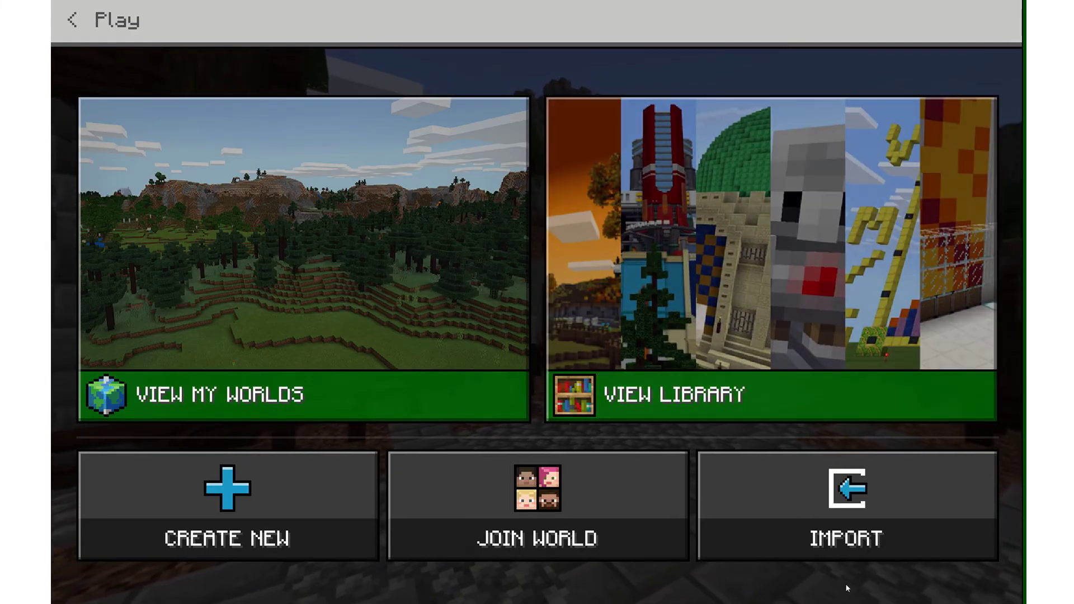
{"action": "left_click", "coordinate": [787, 506]}
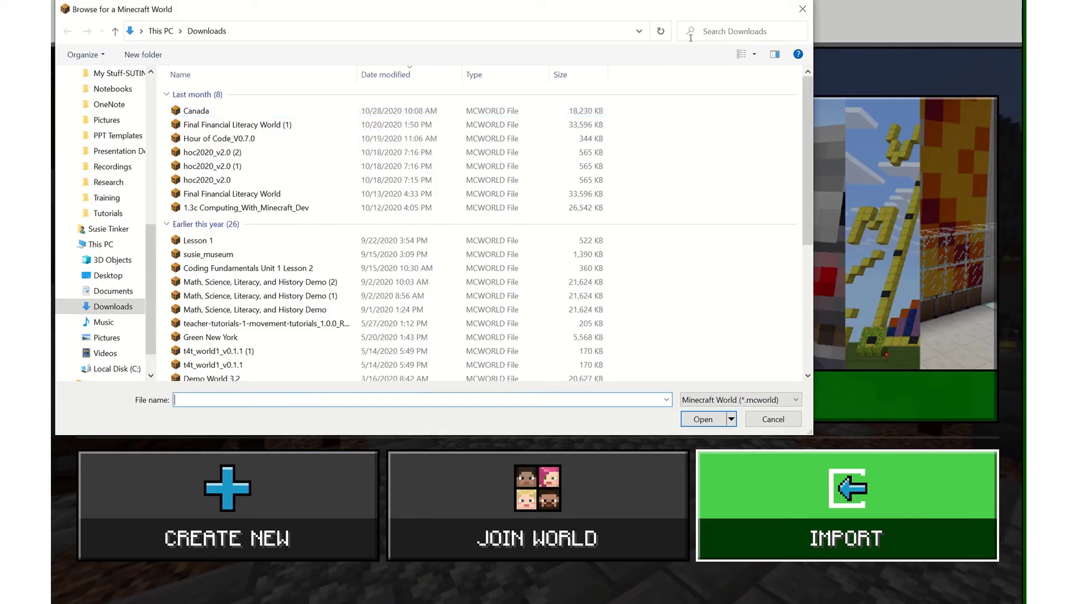
{"action": "left_click", "coordinate": [803, 15]}
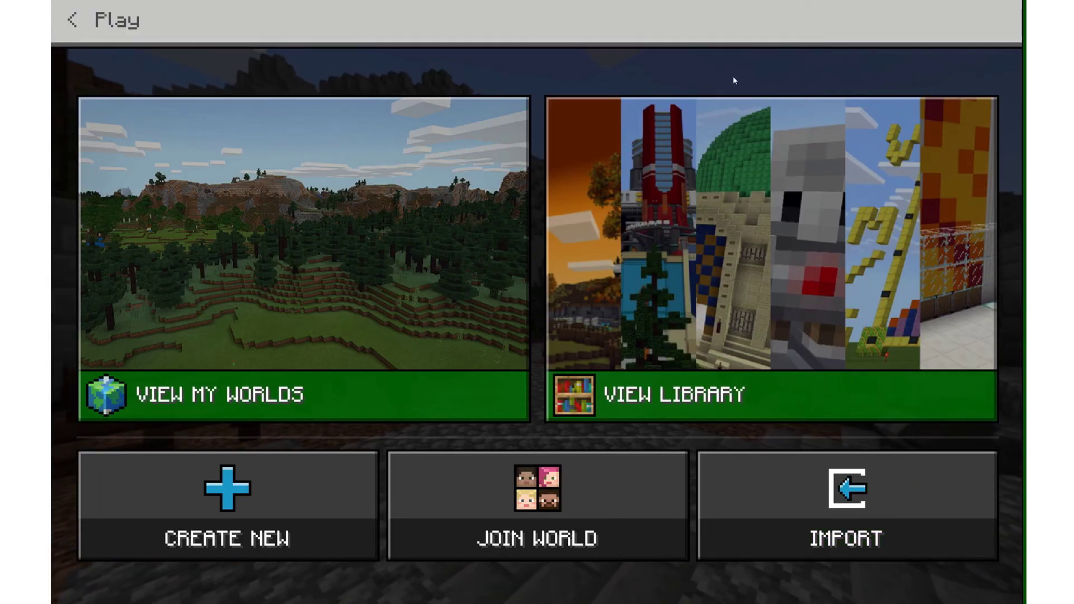
{"action": "left_click", "coordinate": [69, 23]}
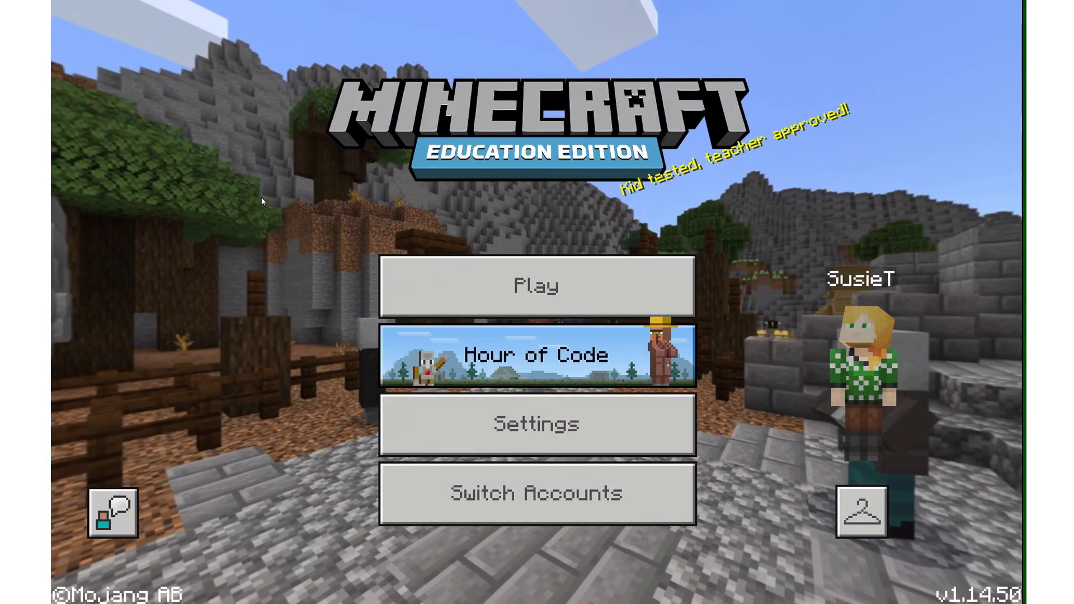